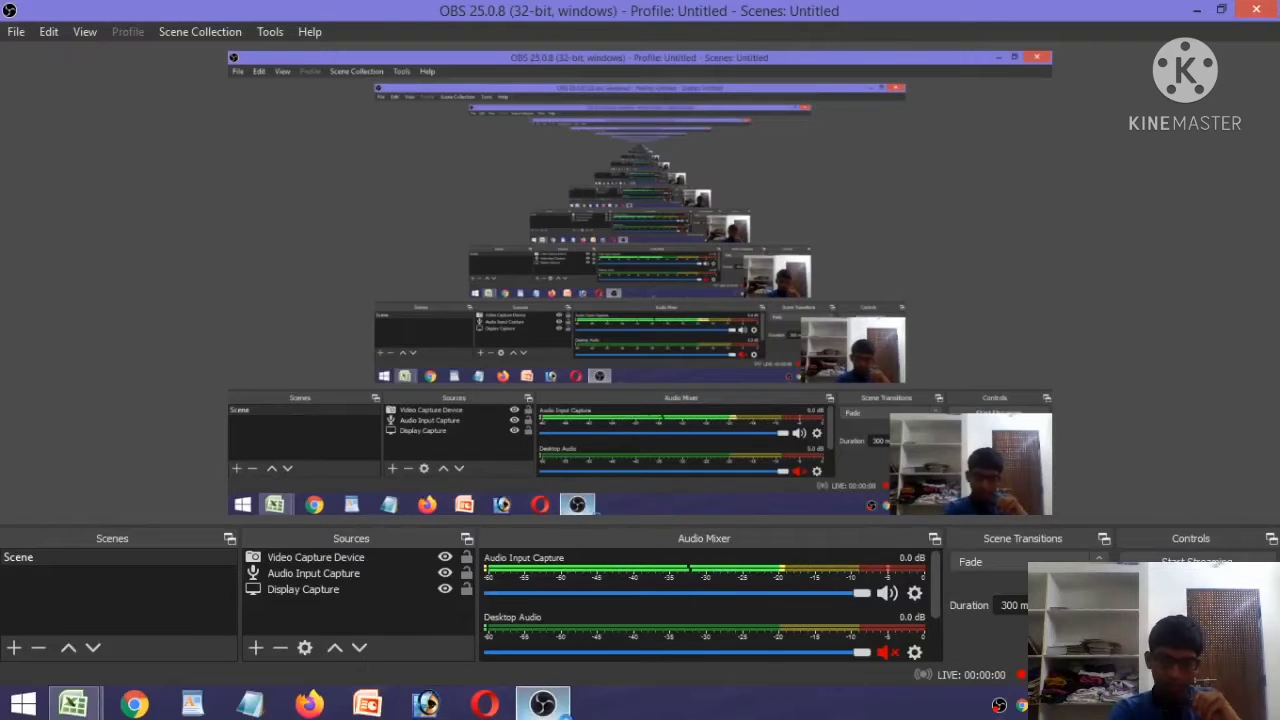
Switch from OBS to the Excel Book1 workbook with the INDIA/USA percentage table
left_click(542, 704)
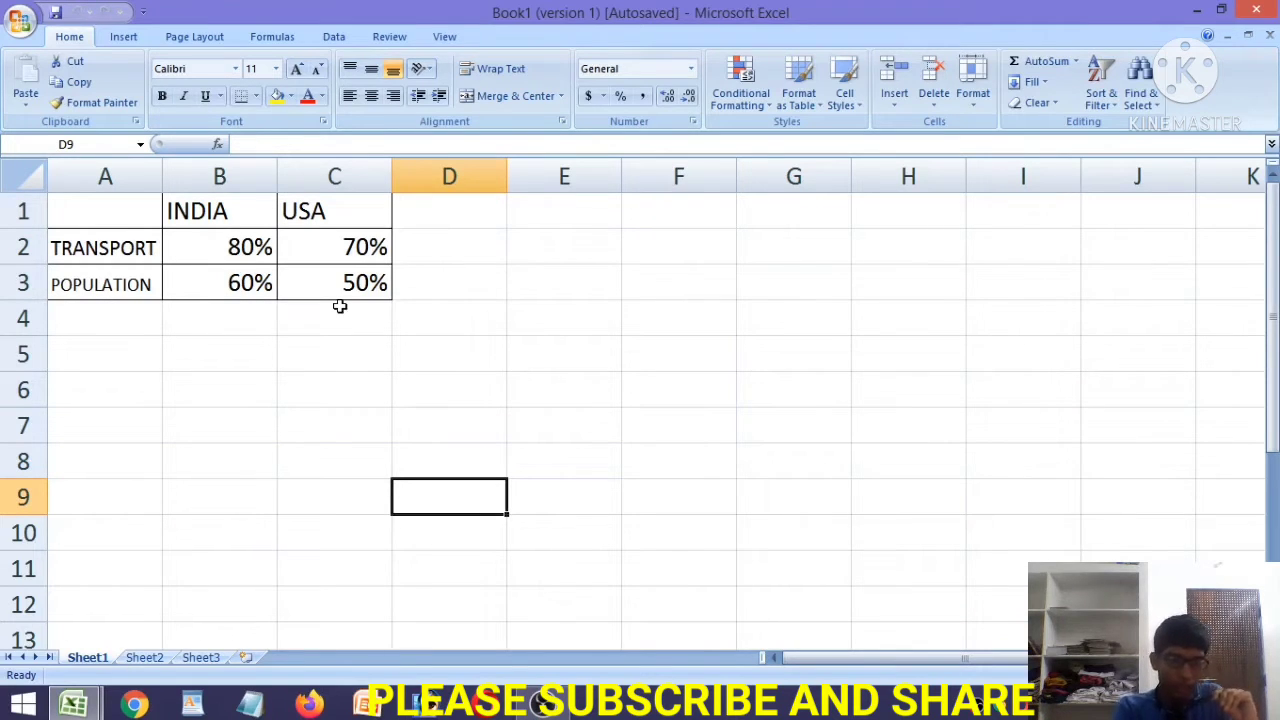
Chart A1:C3 as a clustered column chart, shrink it, and place it around columns D–H
left_click_drag(108, 286, 349, 200)
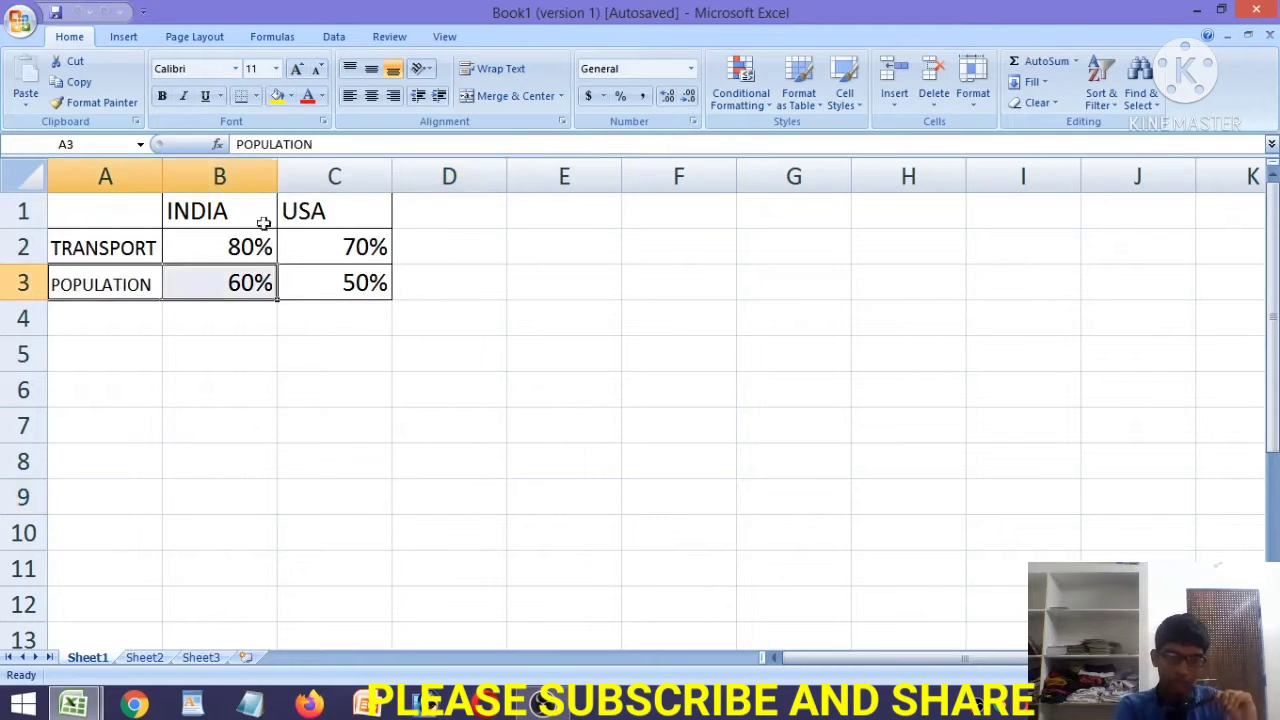
left_click(120, 37)
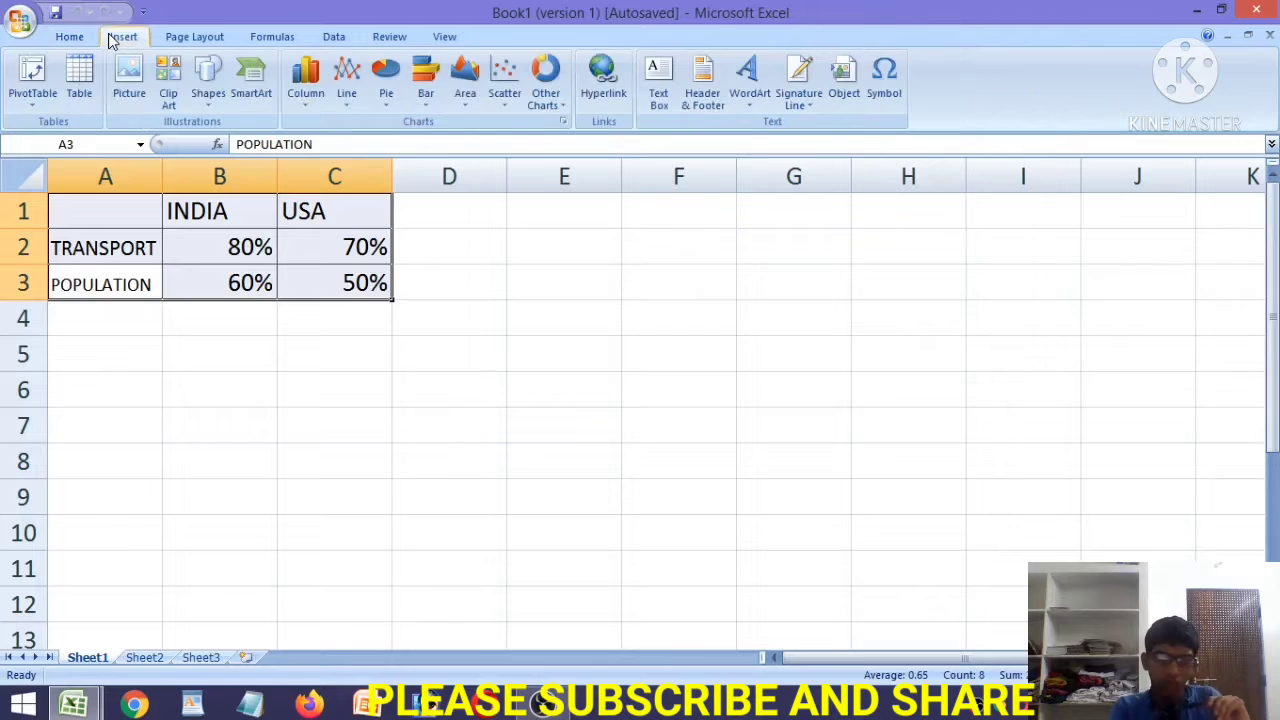
left_click(308, 101)
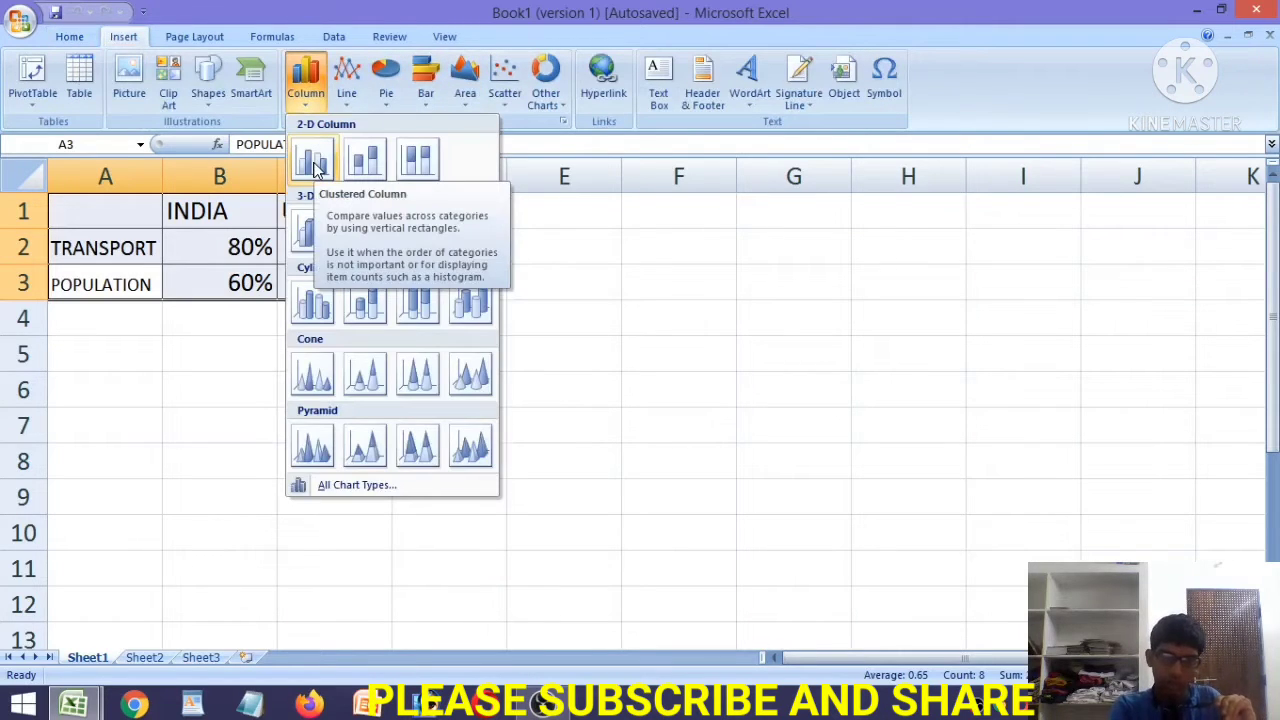
left_click(313, 166)
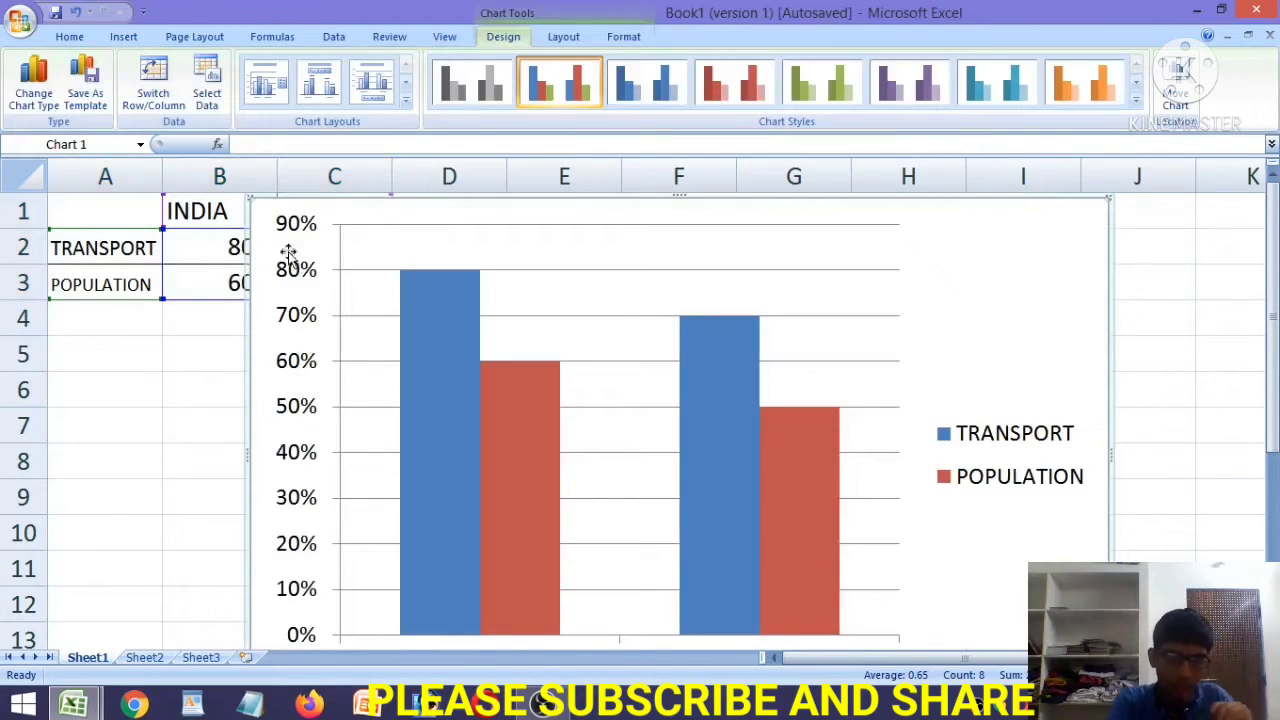
left_click_drag(247, 197, 557, 423)
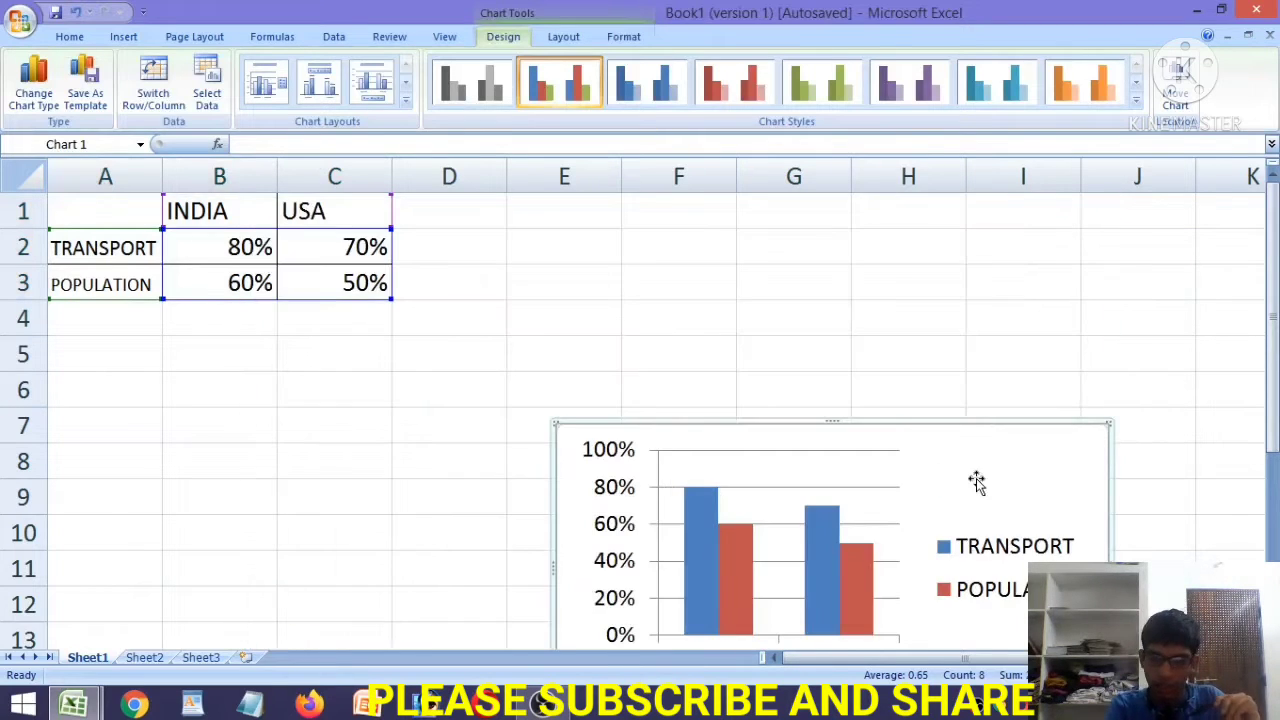
mouse_move(977, 486)
left_mouse_down()
mouse_move(815, 255)
mouse_move(817, 271)
left_mouse_up()
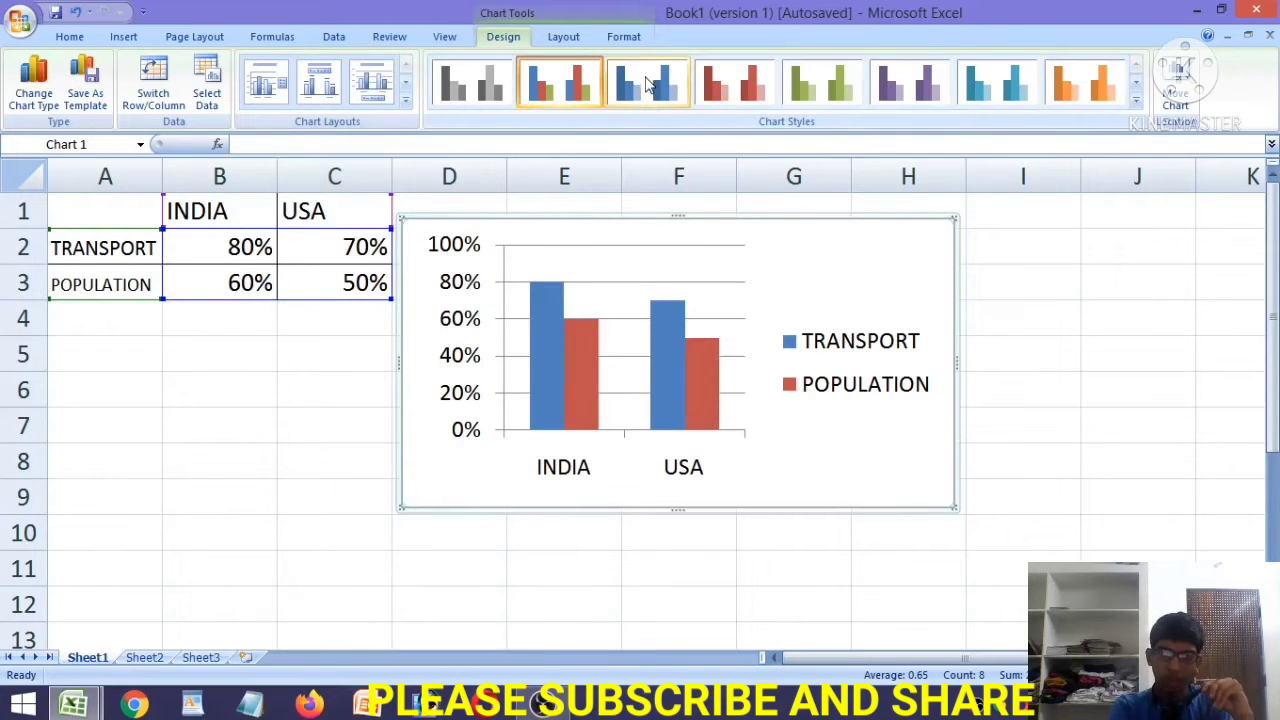
Keep the blue-and-red chart style and settle on Layout 1 with a Chart Title and no data labels
left_click(735, 82)
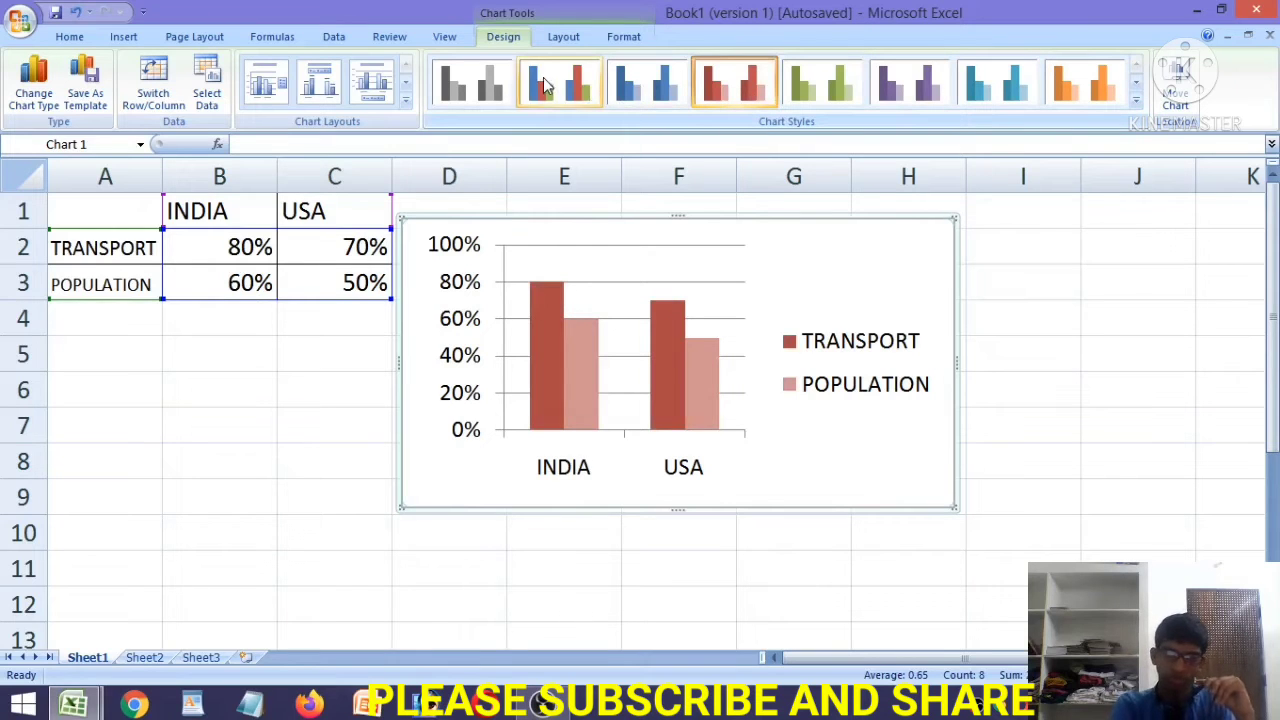
left_click(543, 77)
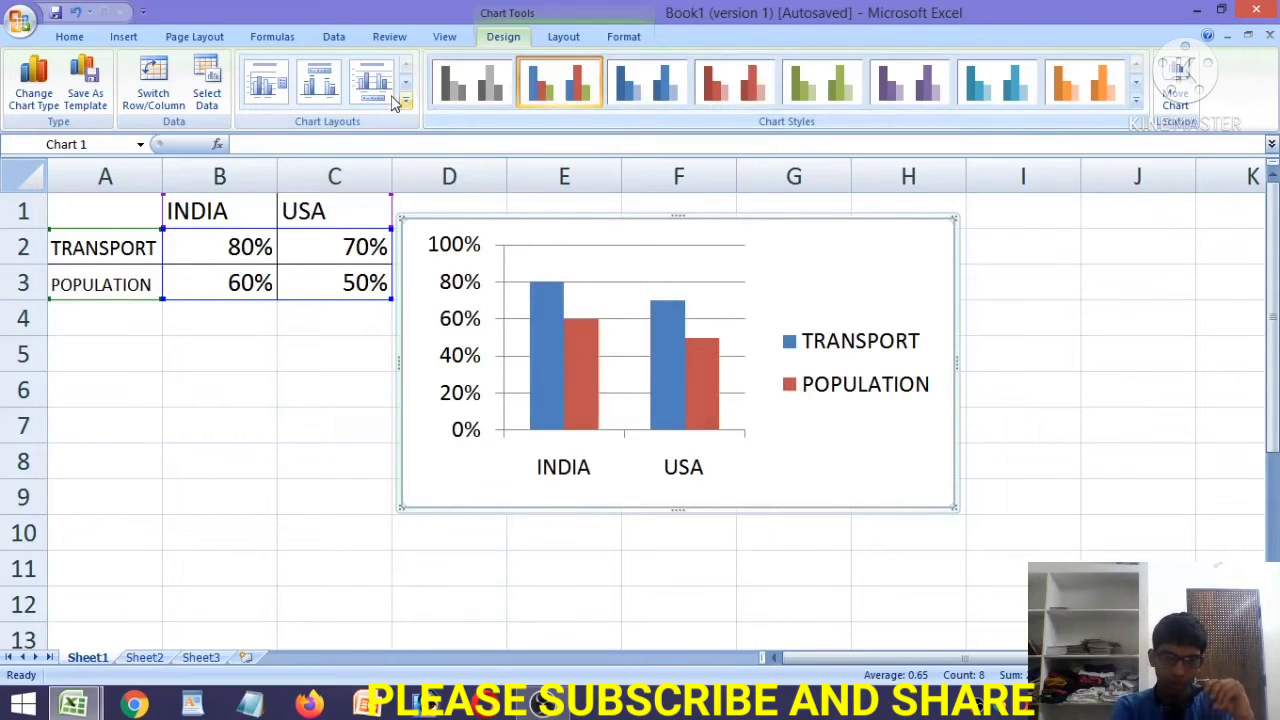
left_click(316, 96)
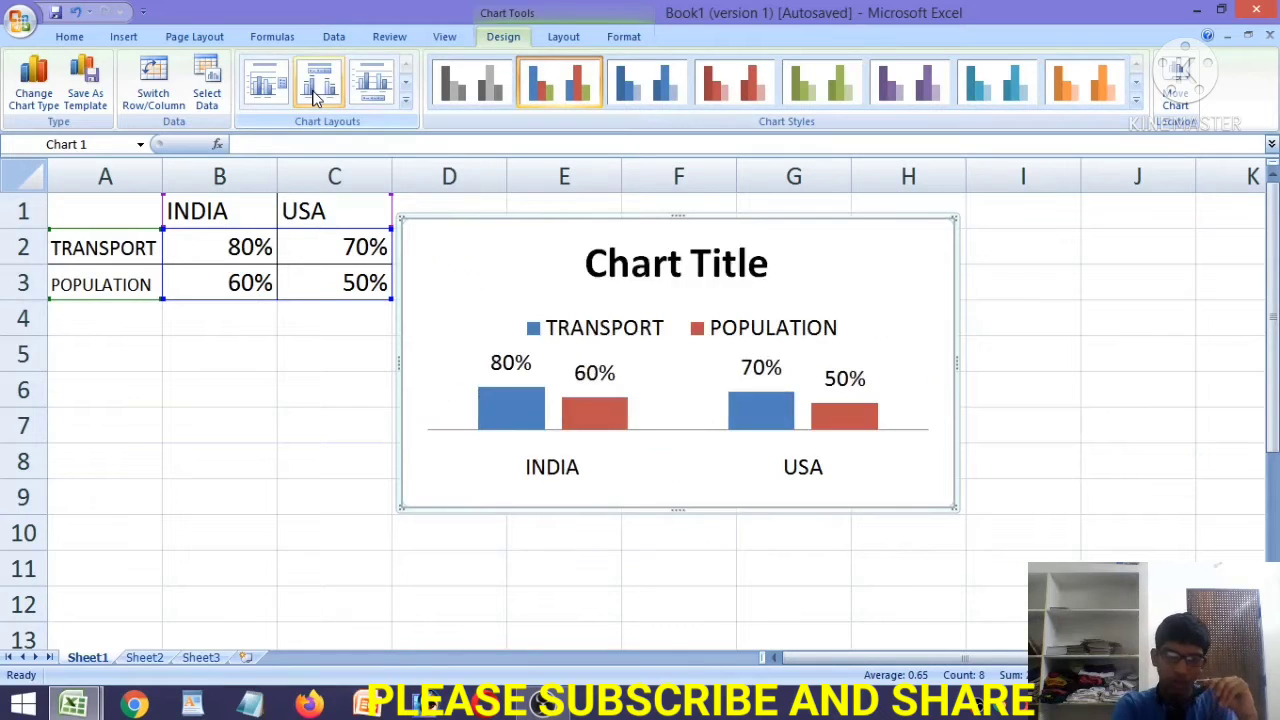
left_click(372, 88)
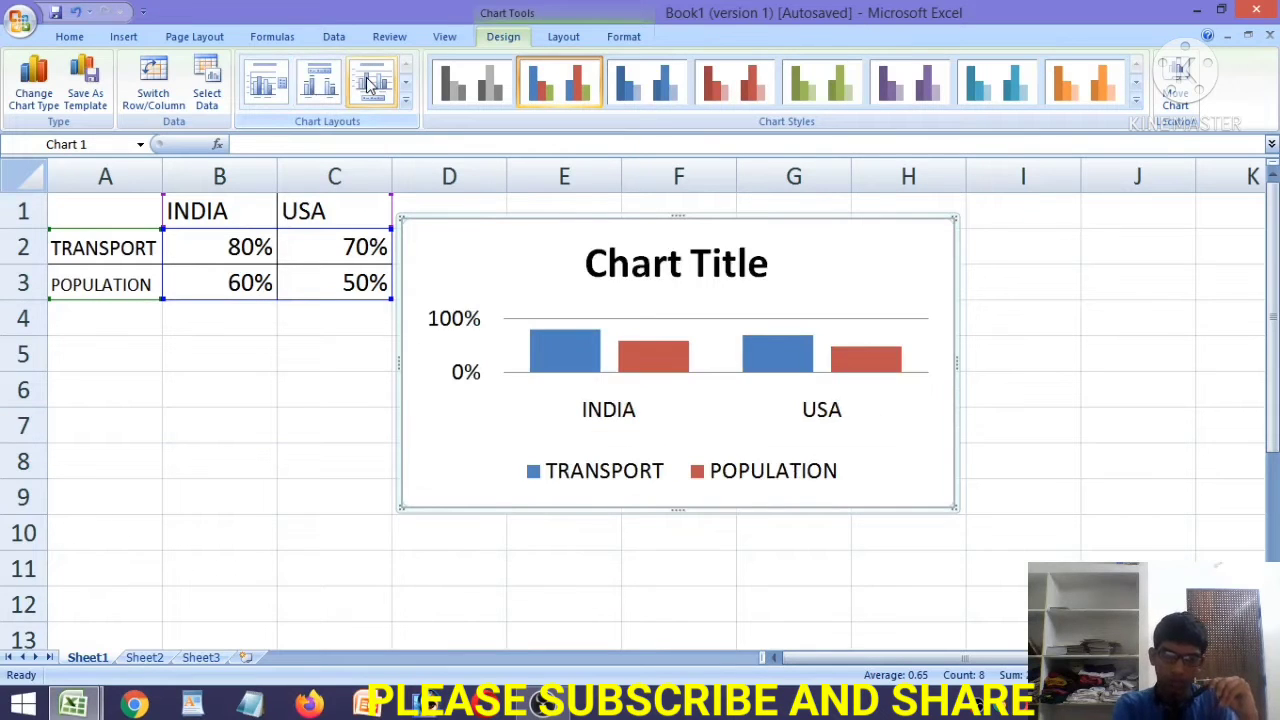
left_click(407, 103)
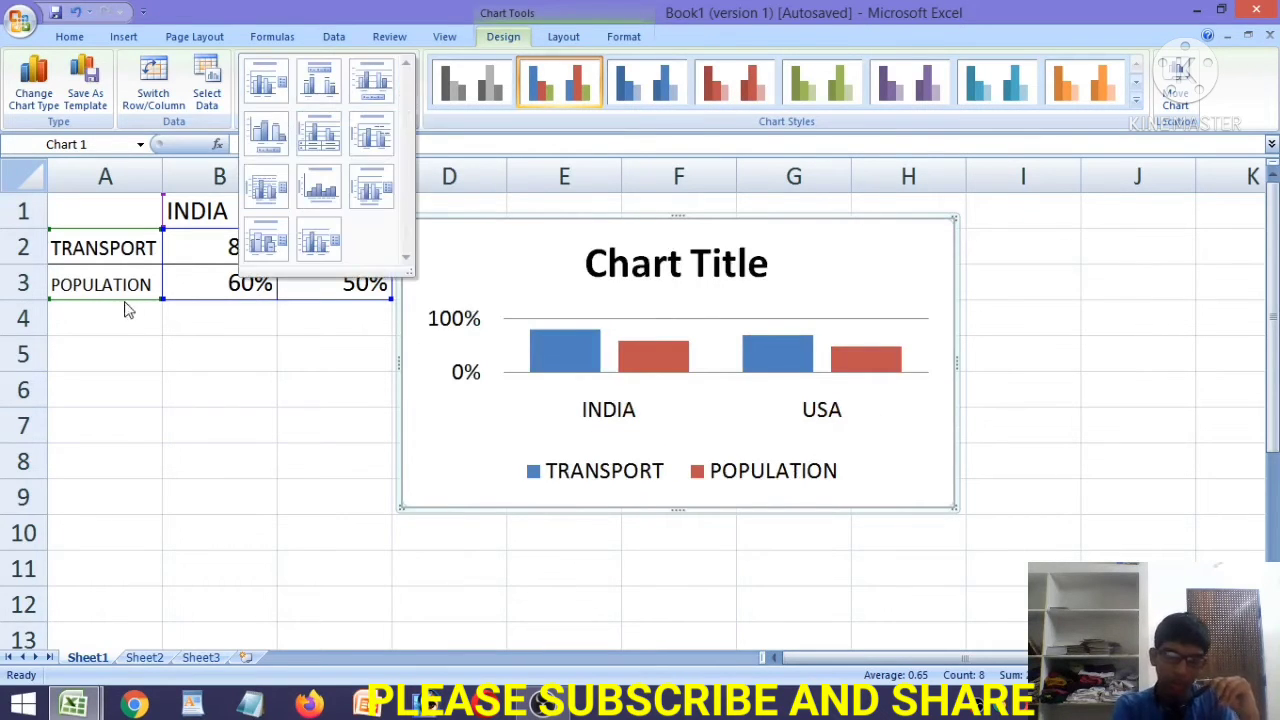
left_click(265, 188)
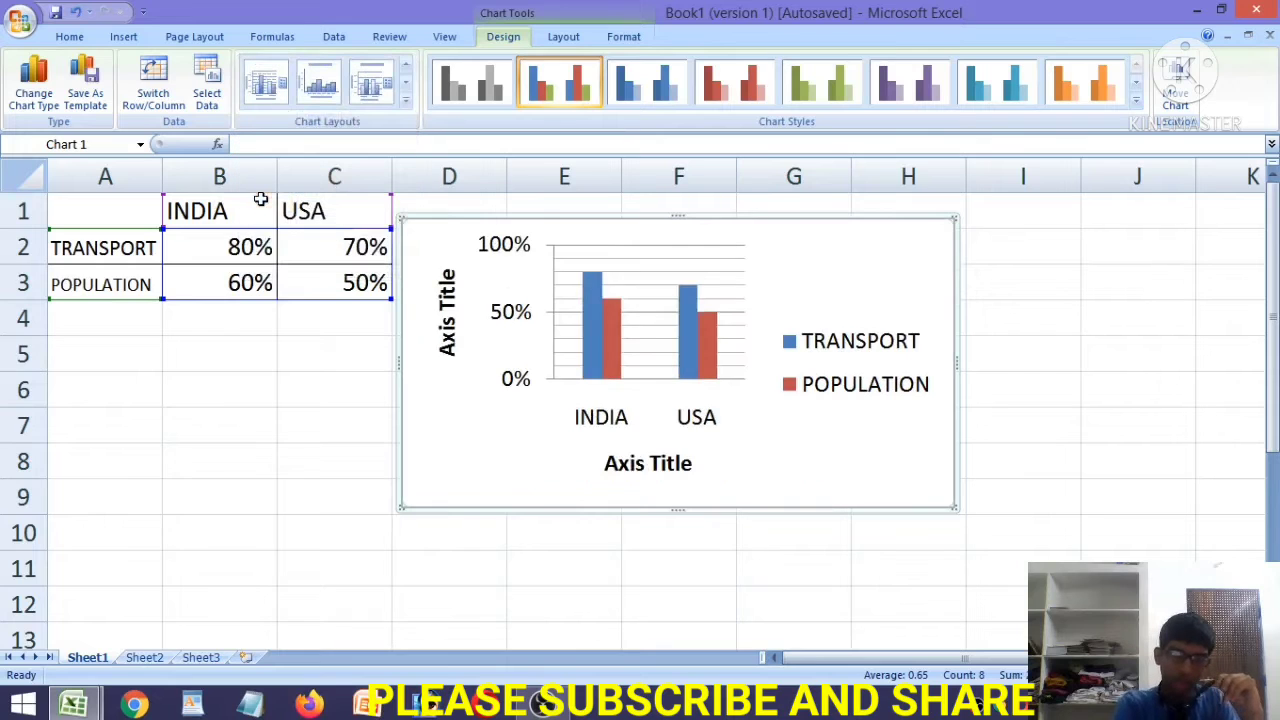
left_click(406, 104)
left_click(269, 234)
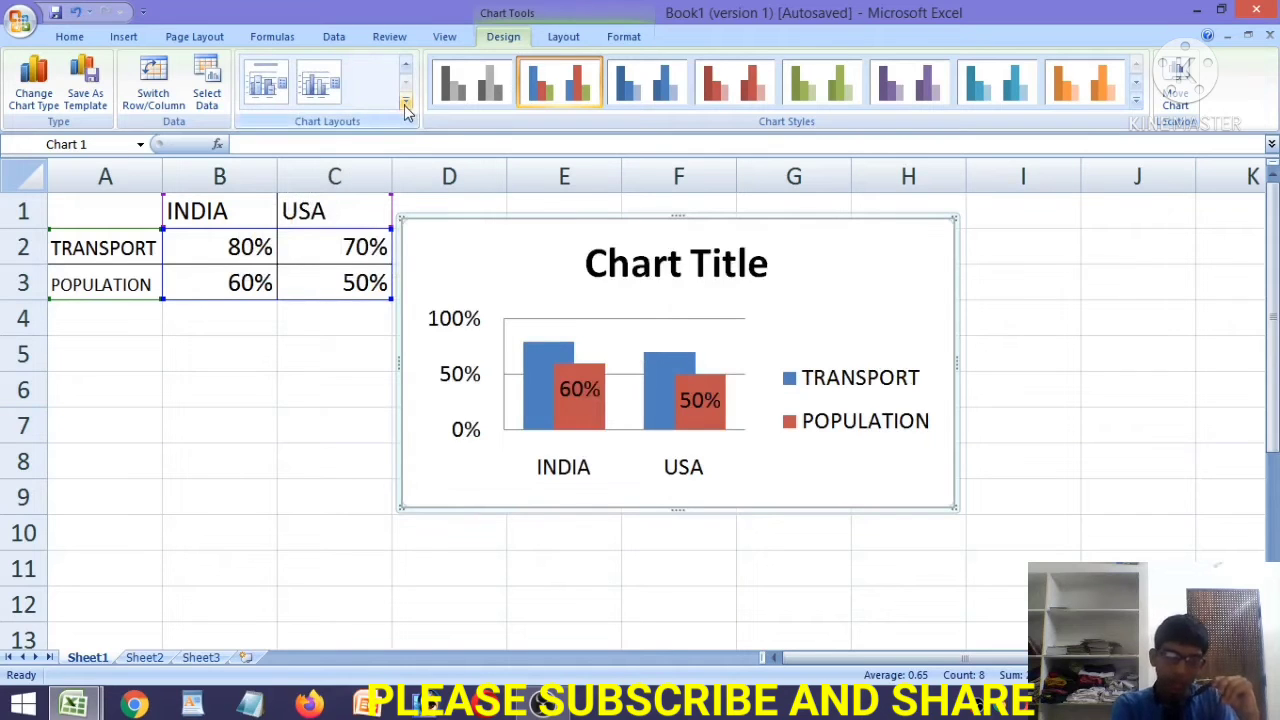
left_click(406, 104)
left_click(270, 88)
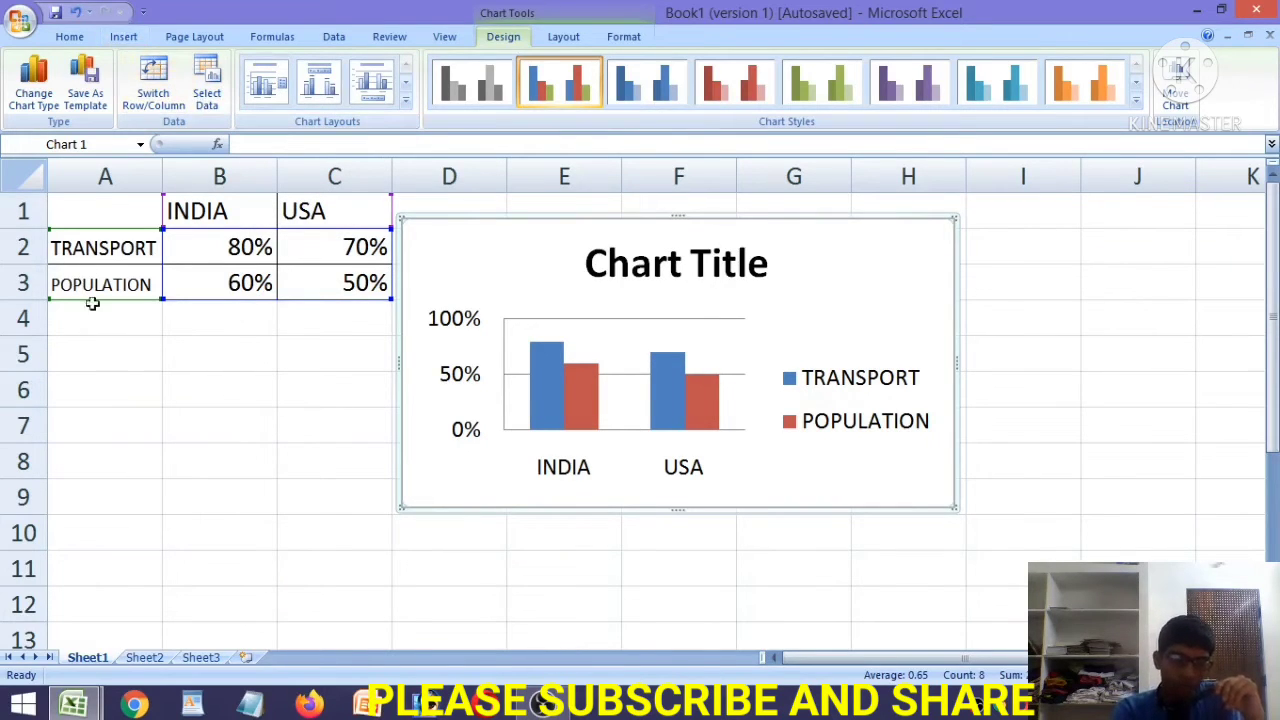
Insert a 3-D stacked column chart from the INDIA/USA table A1:C3
left_click_drag(94, 285, 297, 210)
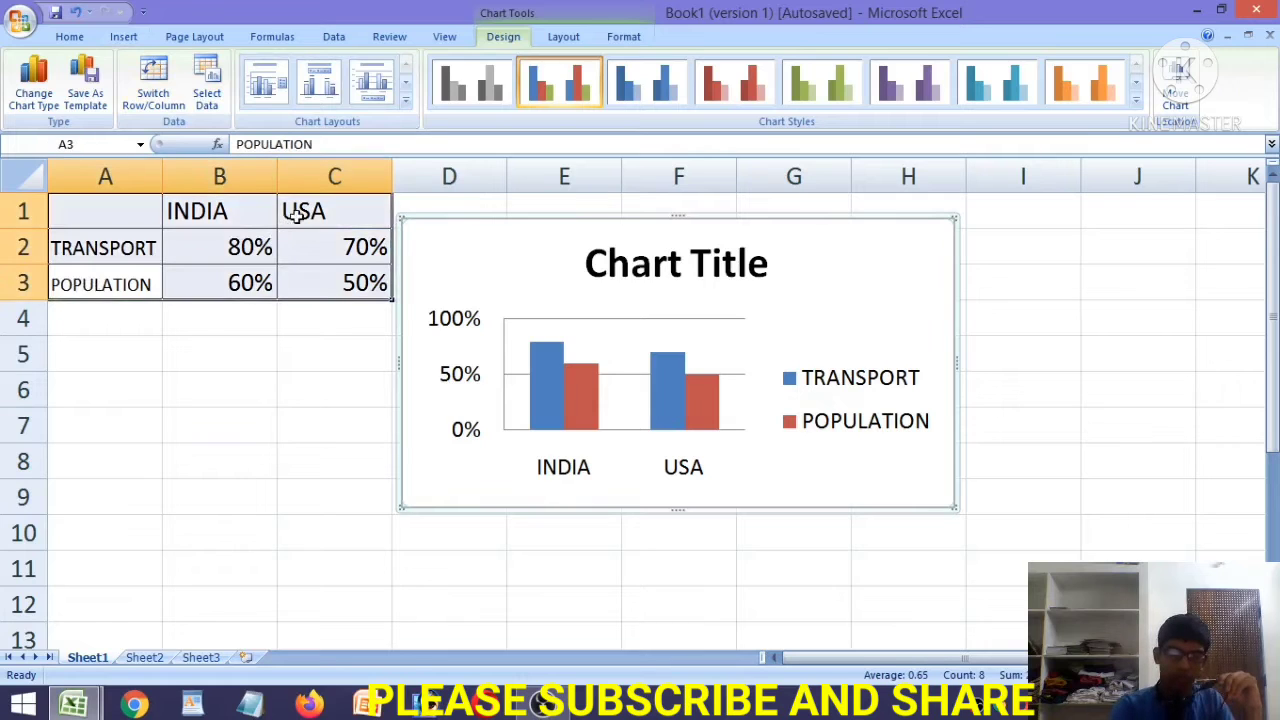
left_click(123, 37)
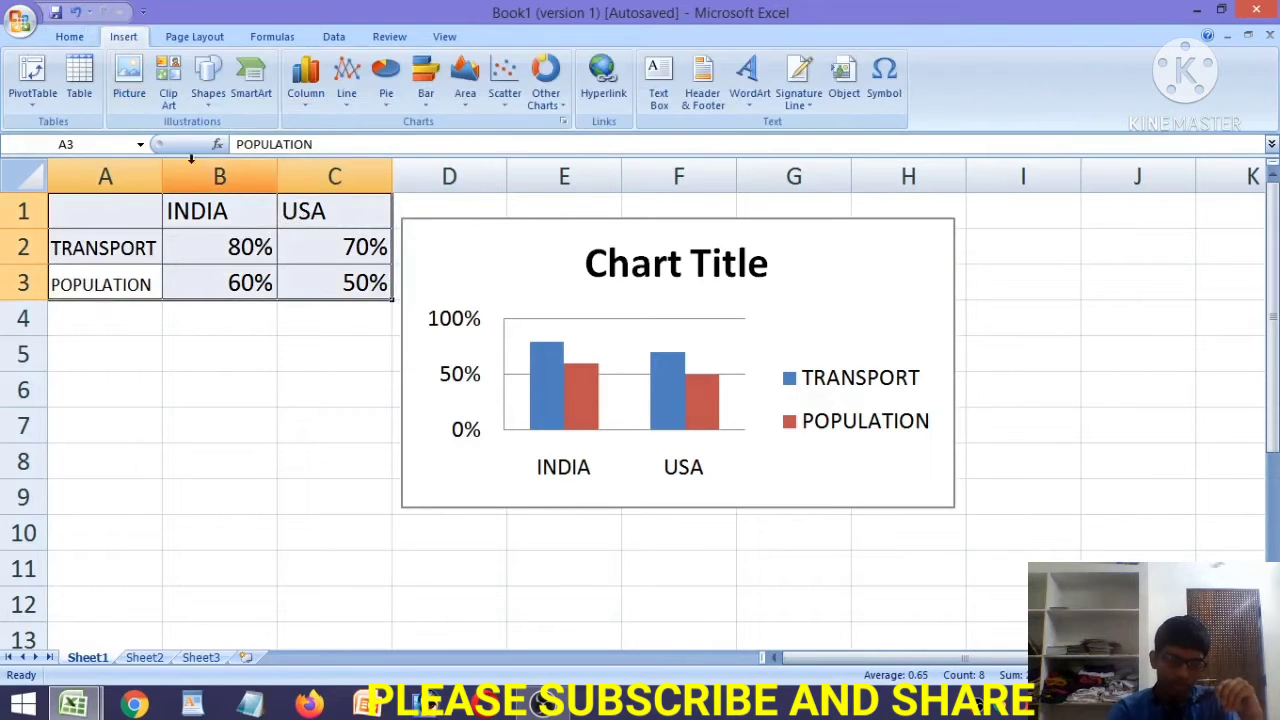
left_click(307, 100)
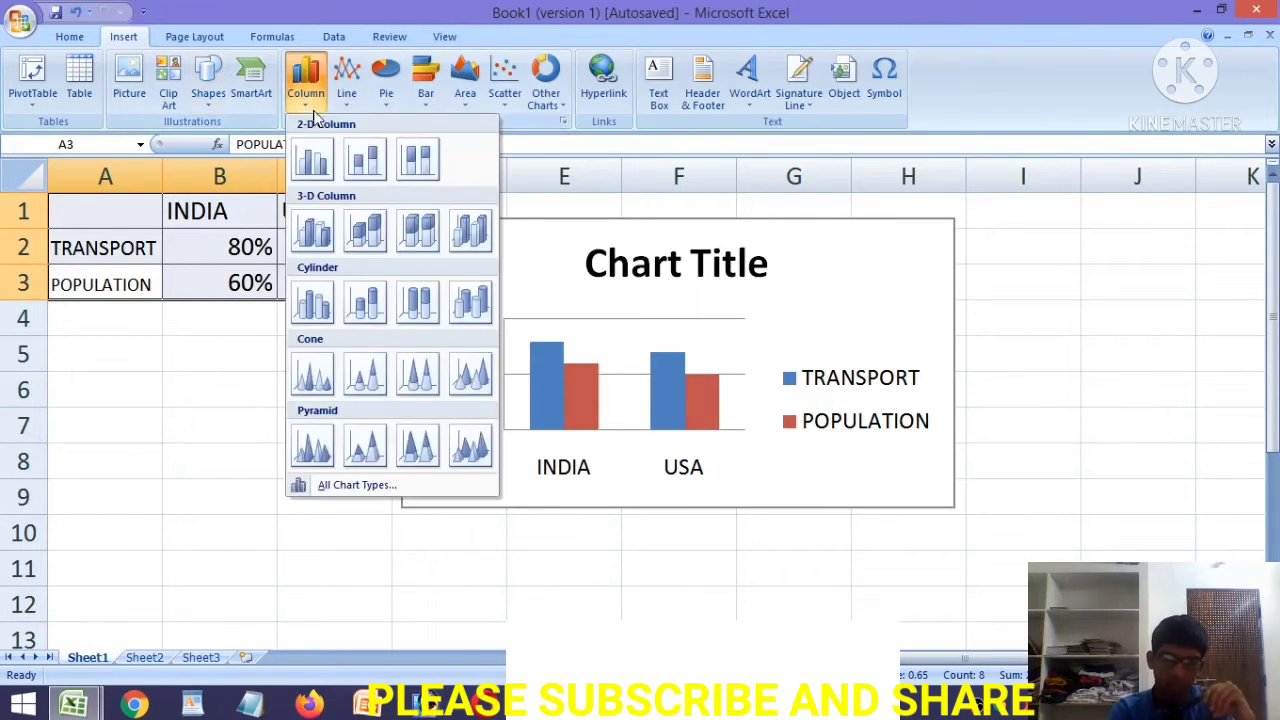
left_click(368, 234)
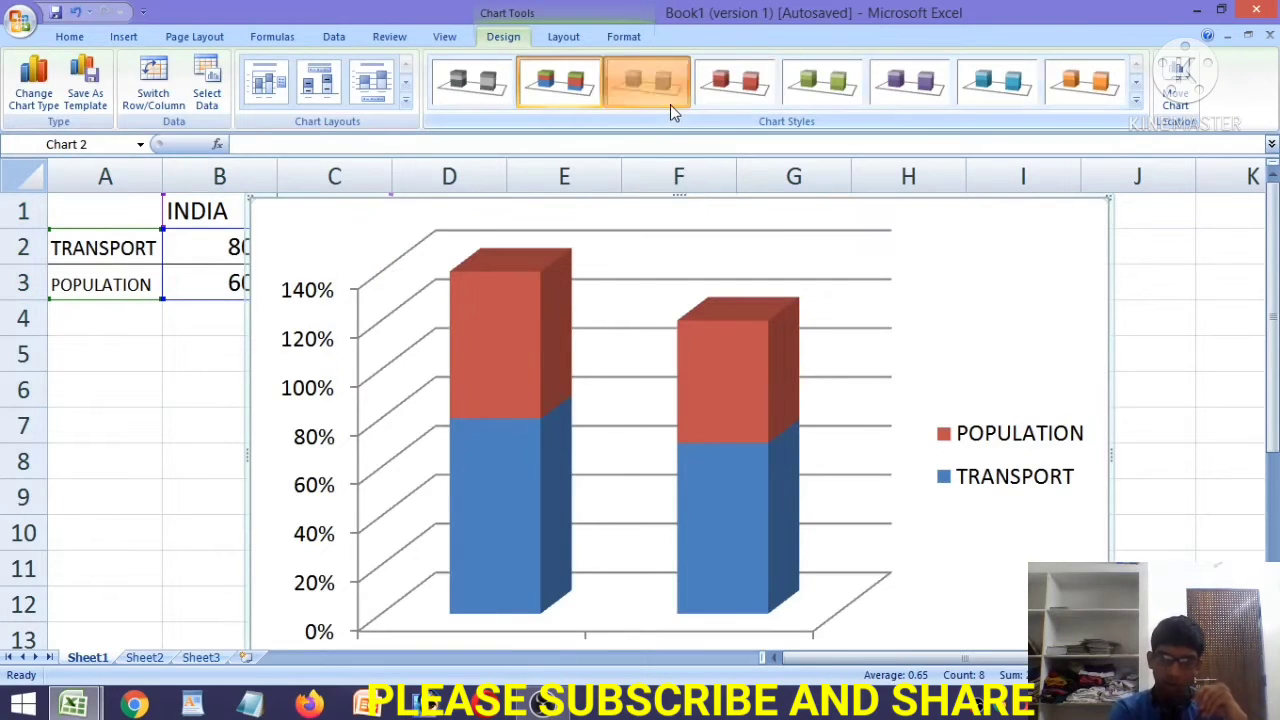
Keep red and blue colours and apply the layout with a vertical Axis Title and country labels
left_click(646, 82)
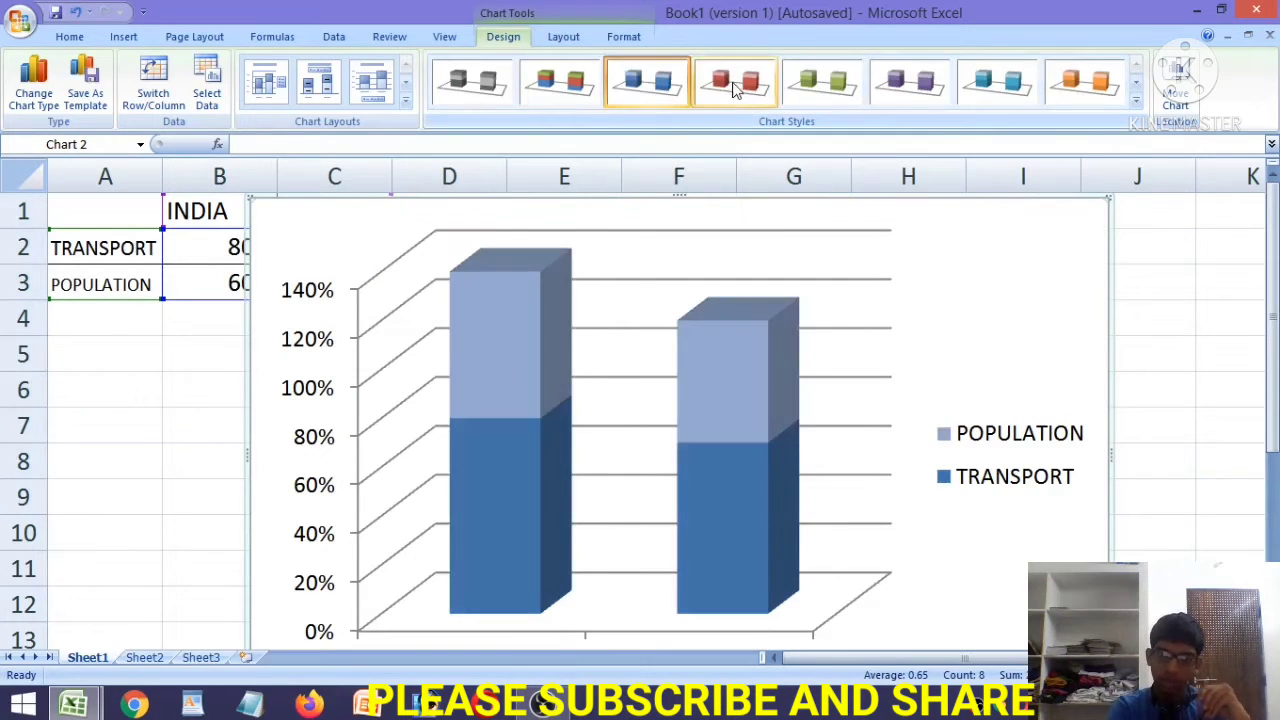
left_click(537, 88)
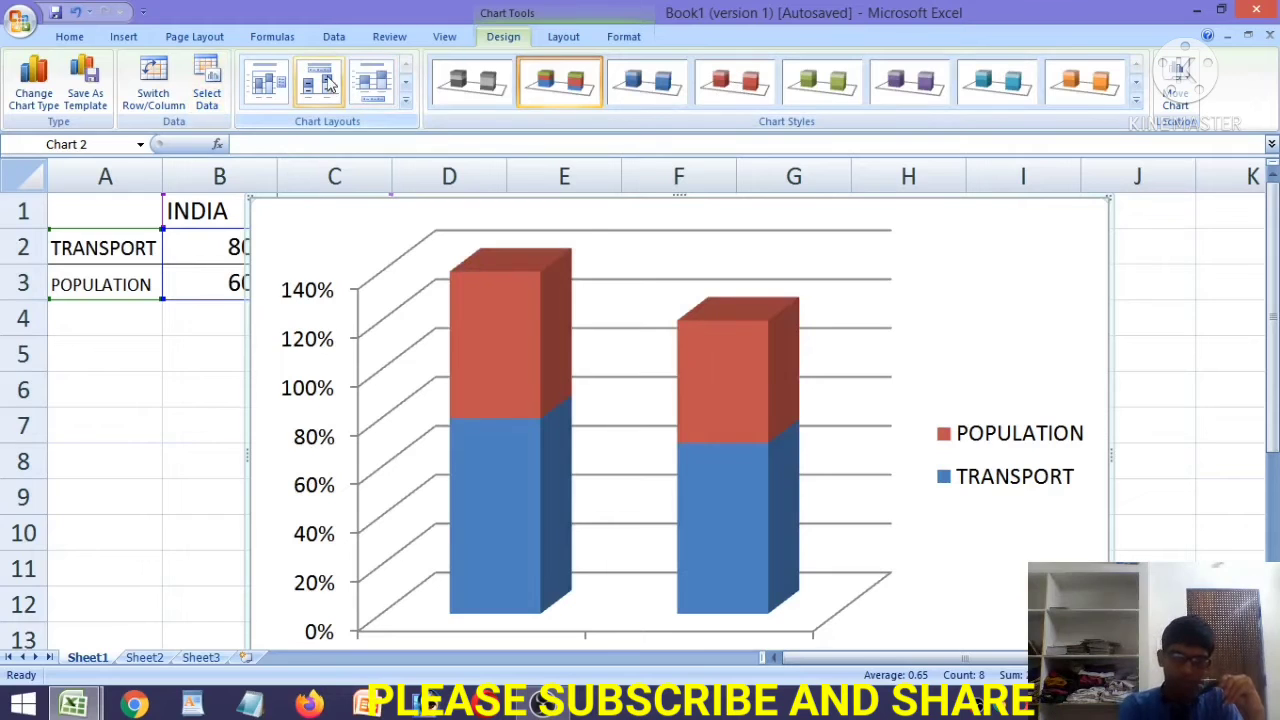
left_click(330, 84)
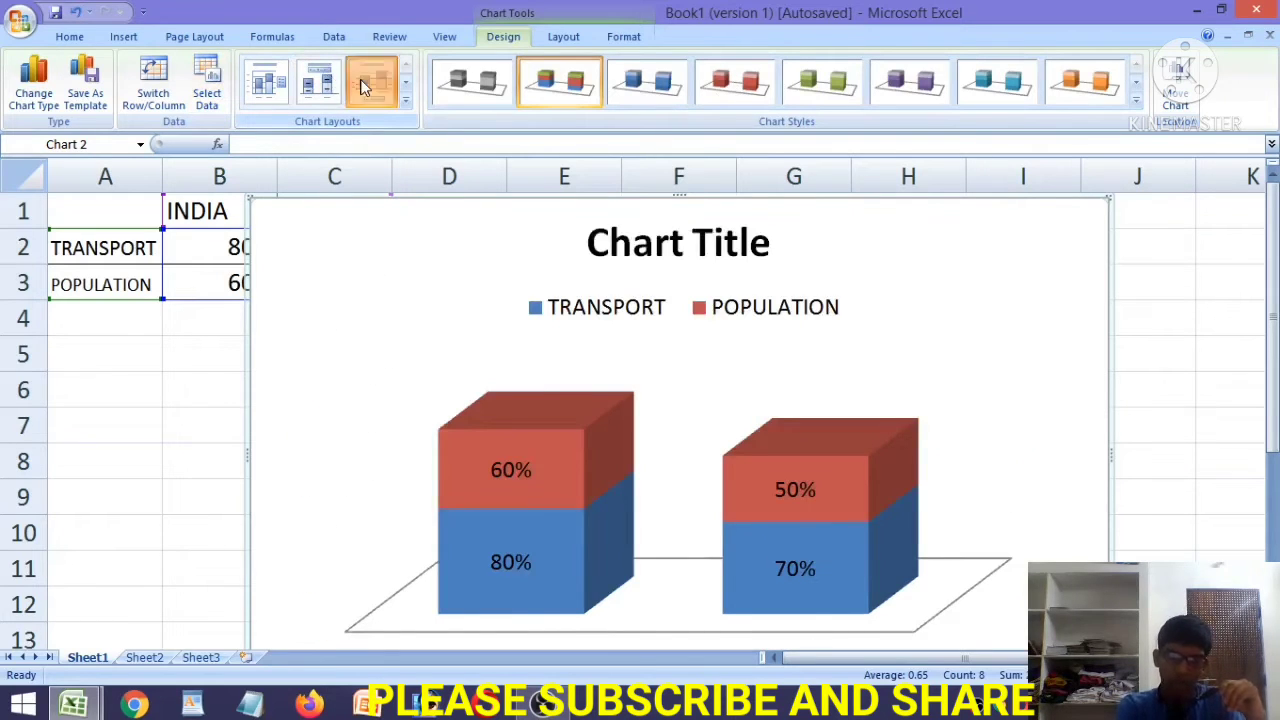
left_click(367, 86)
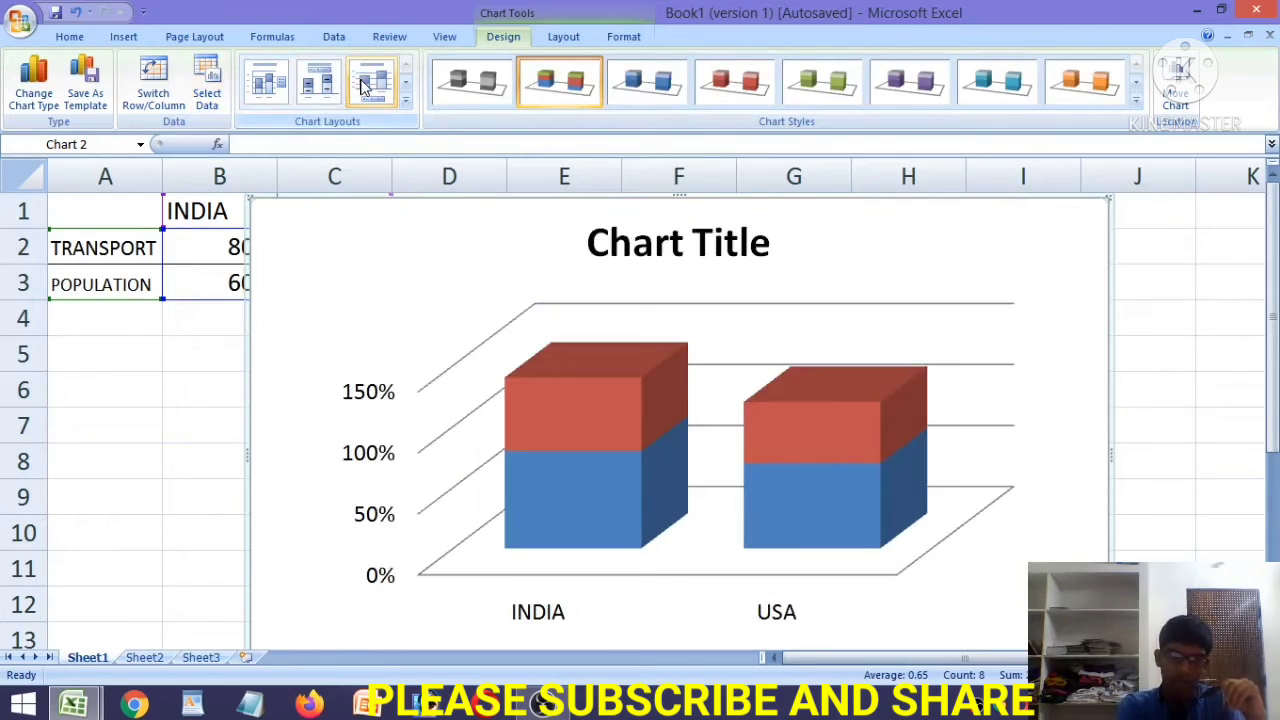
left_click(265, 84)
left_click(405, 101)
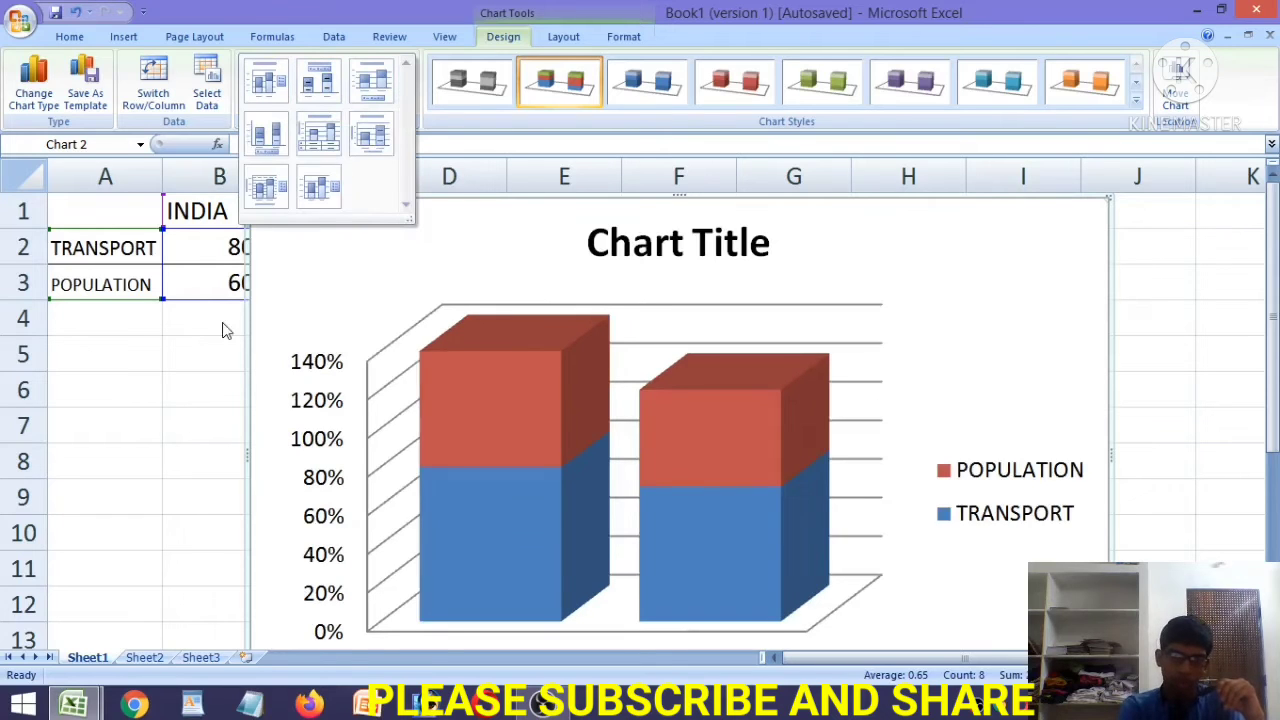
left_click(270, 195)
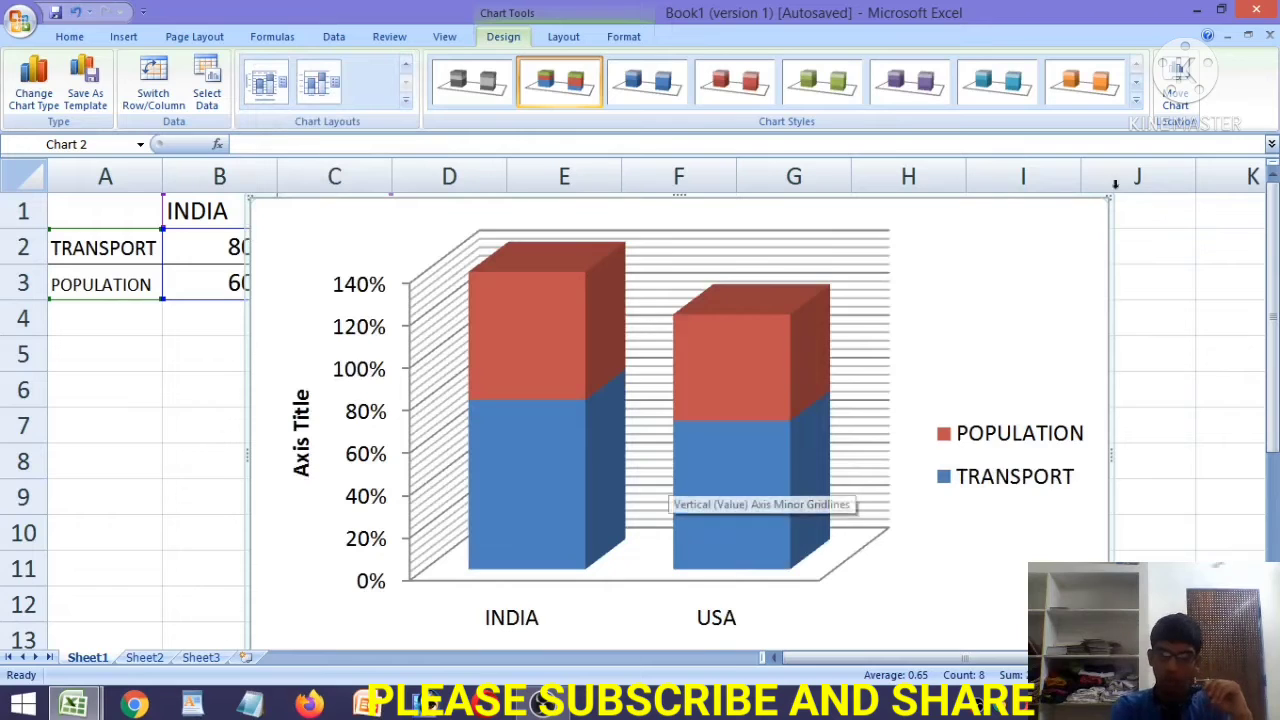
Apply a dark black-background style to the 3-D stacked chart, with a 0%–140% value axis
left_click(1137, 106)
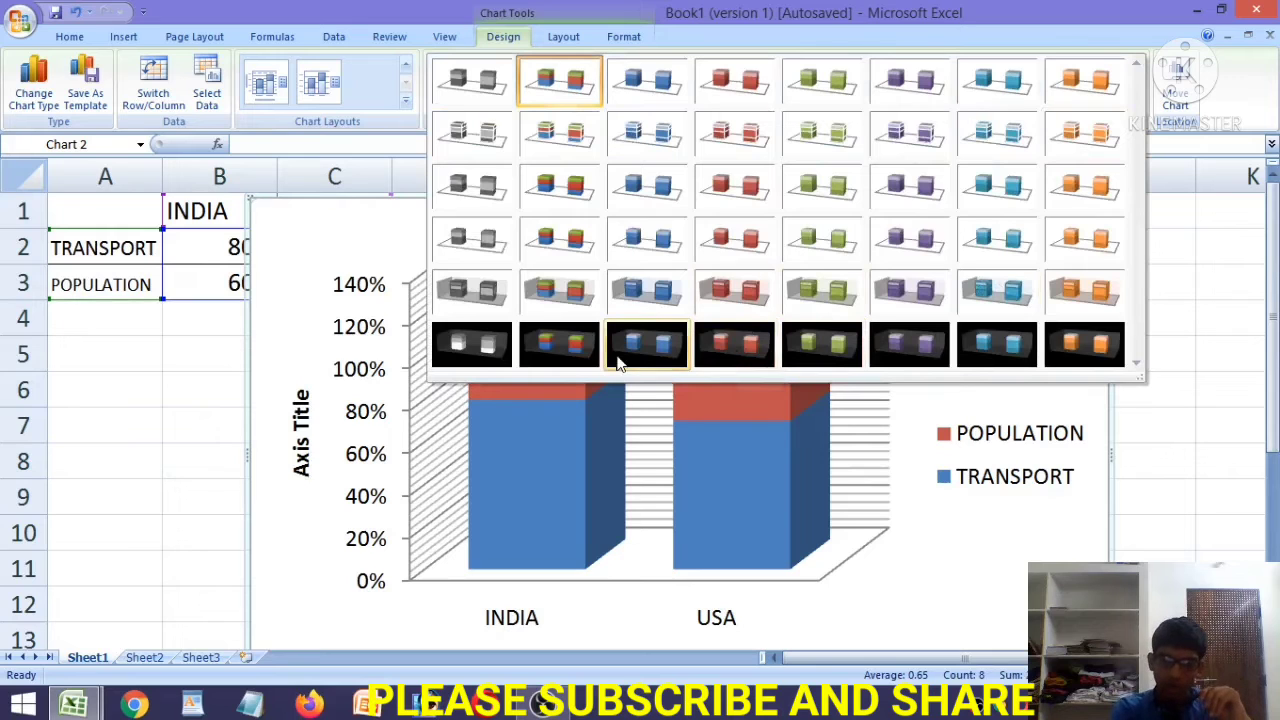
left_click(562, 362)
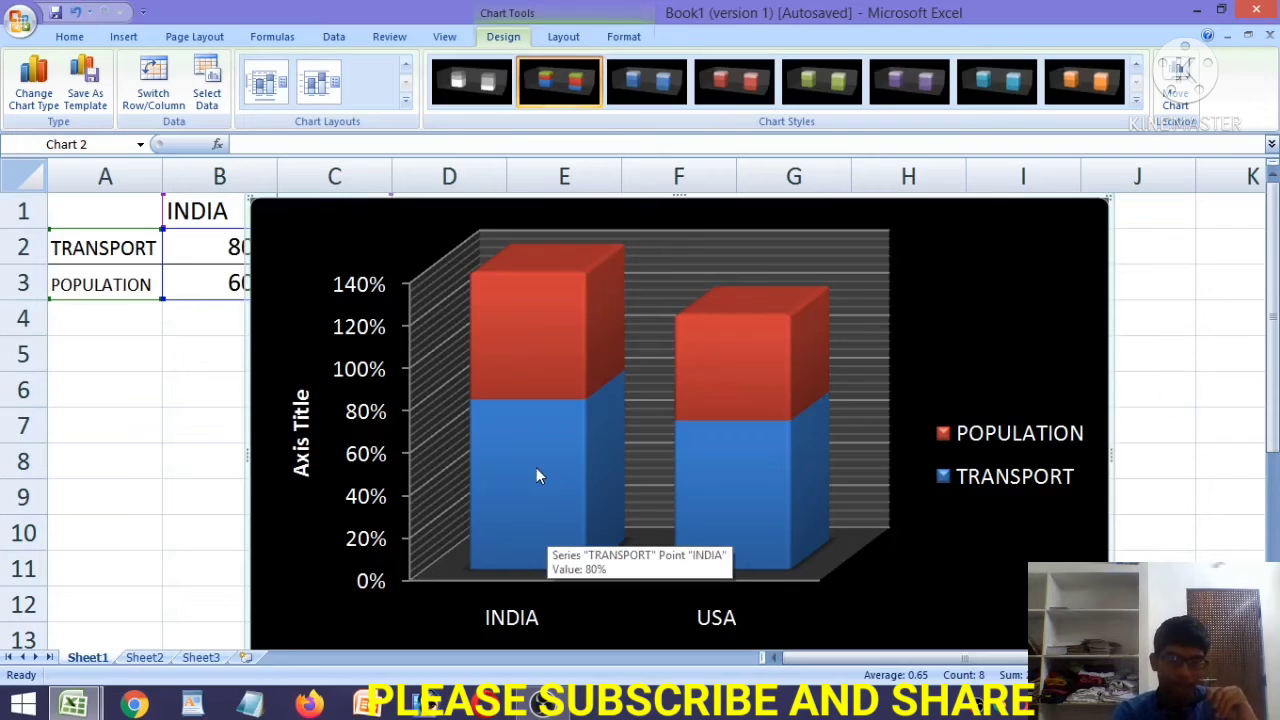
left_click(406, 102)
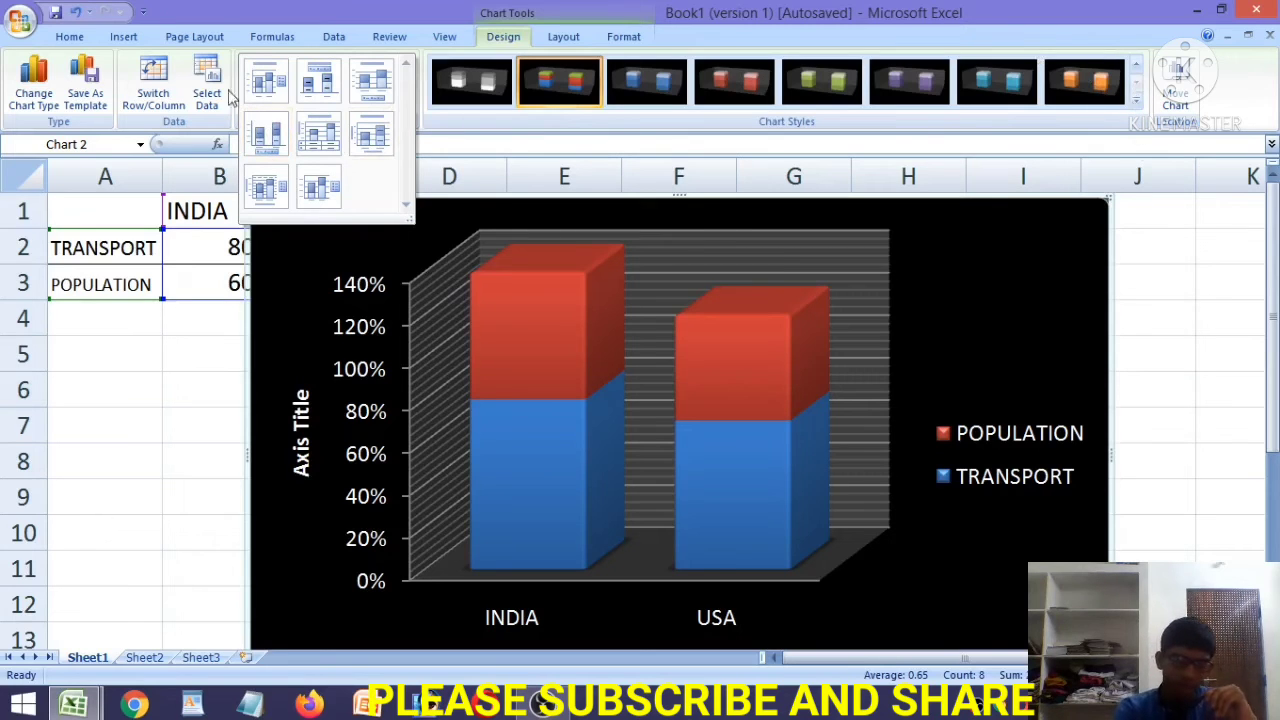
left_click(124, 37)
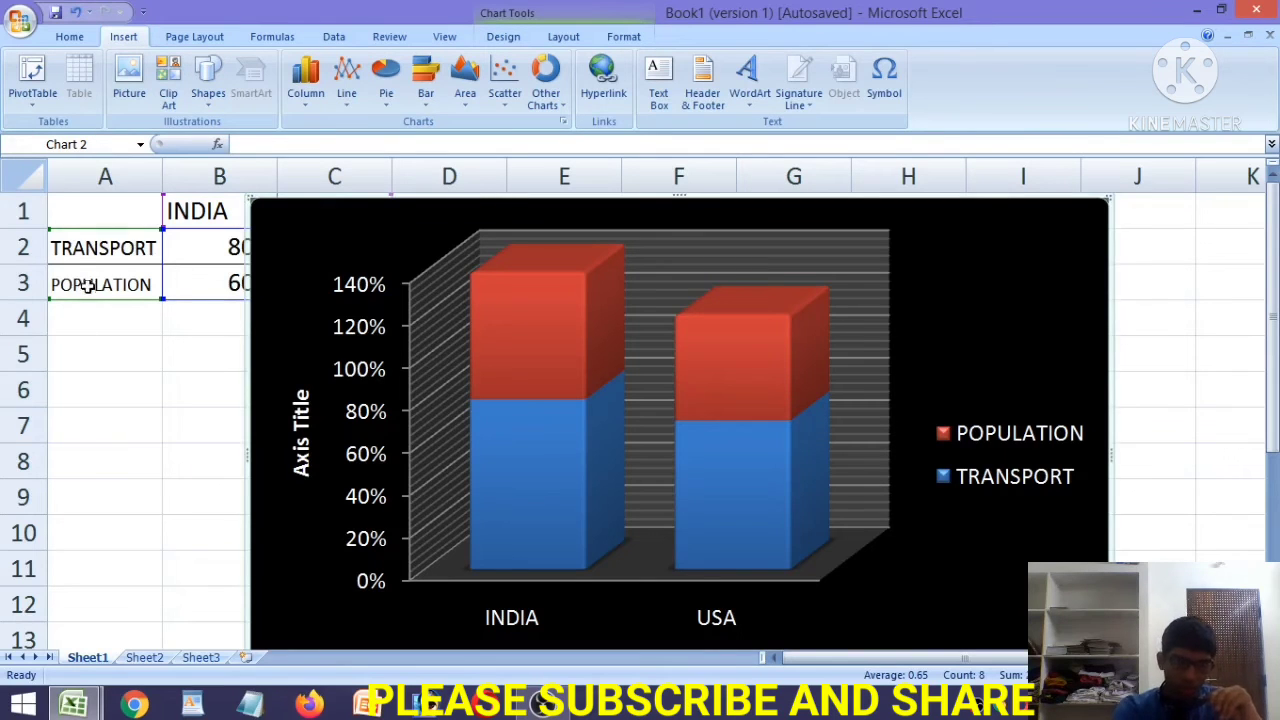
Select A1:C3 and insert a 2-D clustered column chart of blue TRANSPORT and red POPULATION bars
left_click_drag(85, 287, 270, 207)
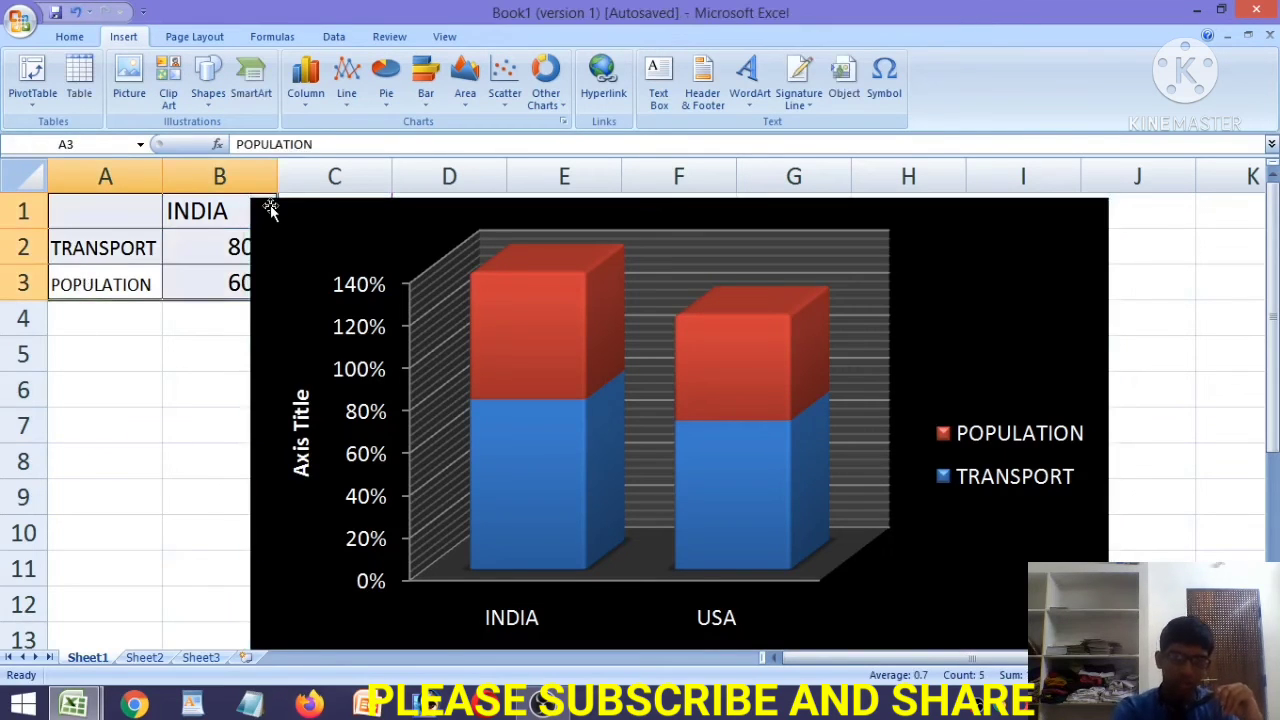
left_click_drag(100, 286, 325, 205)
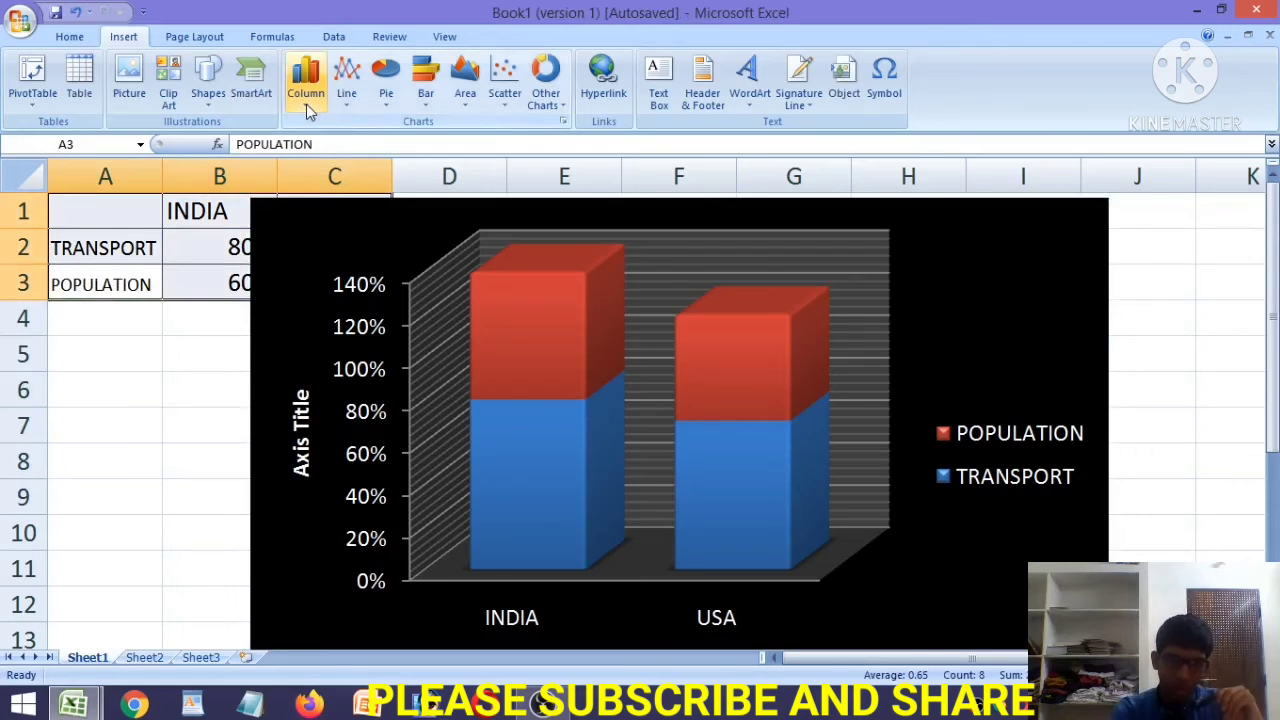
left_click(306, 95)
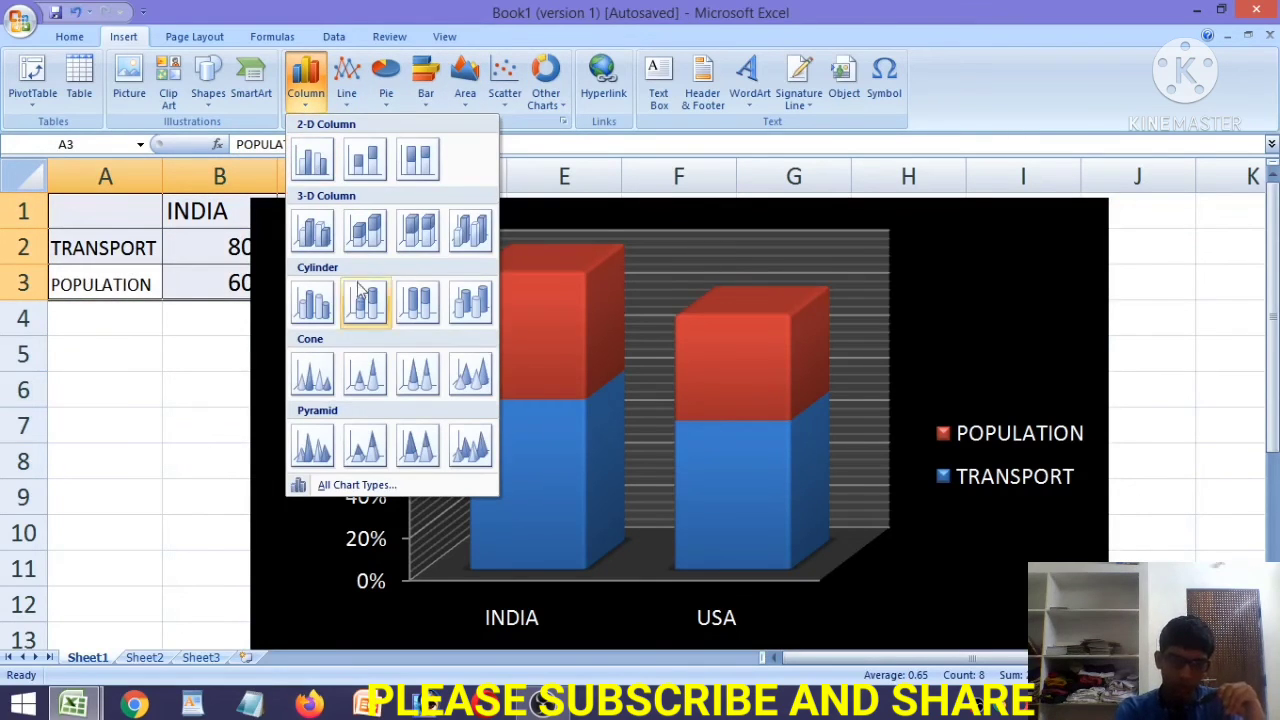
left_click(314, 158)
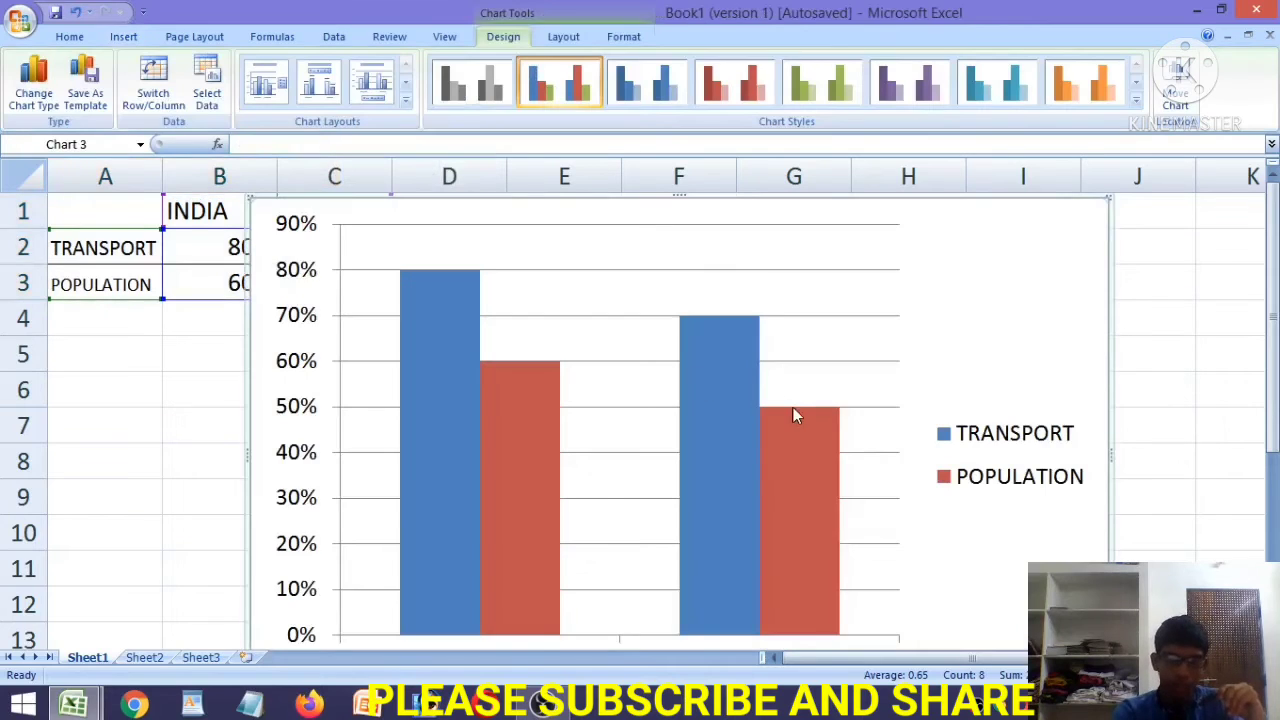
Apply a dark black-background style with shaded blue and red columns to the new clustered chart
left_click(1135, 100)
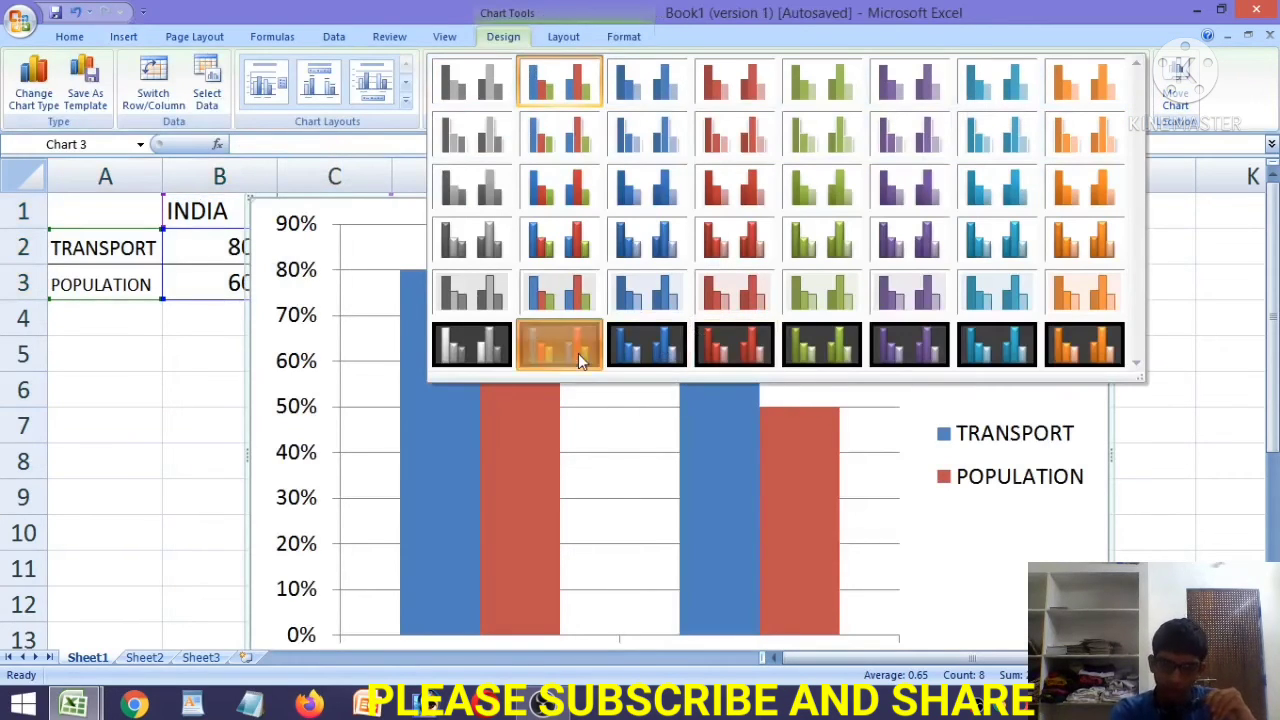
left_click(588, 362)
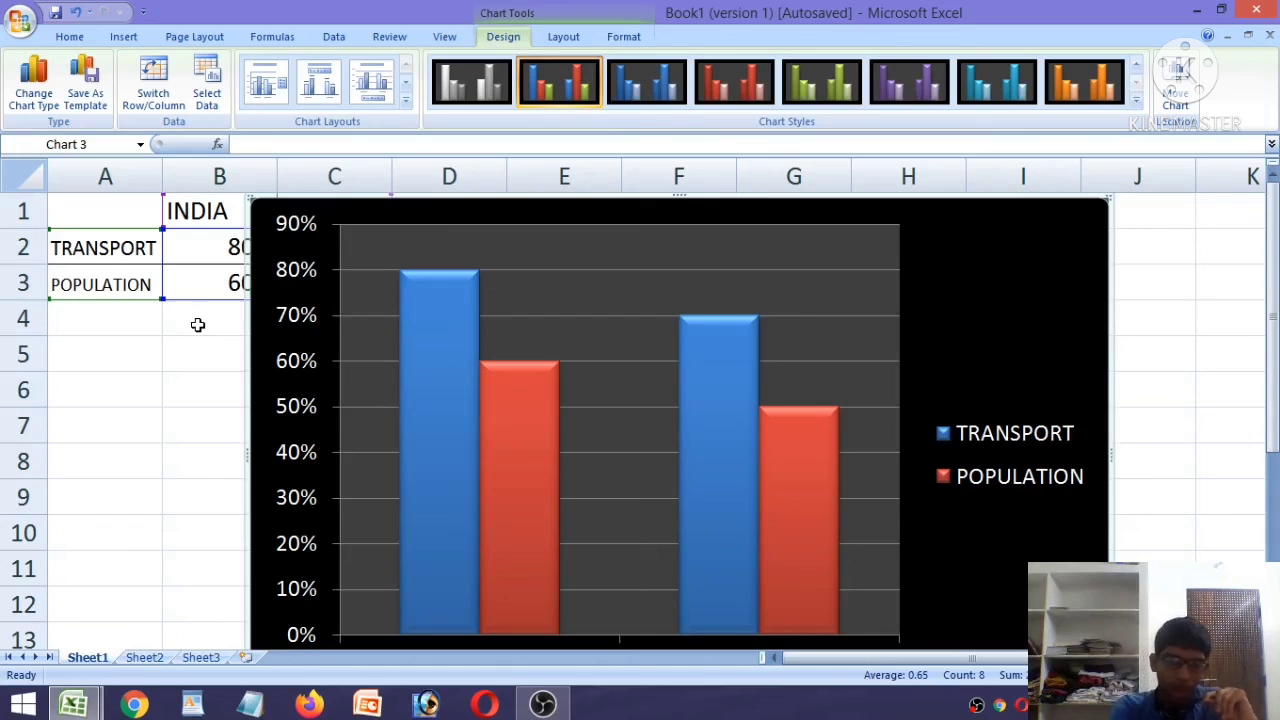
left_click(123, 36)
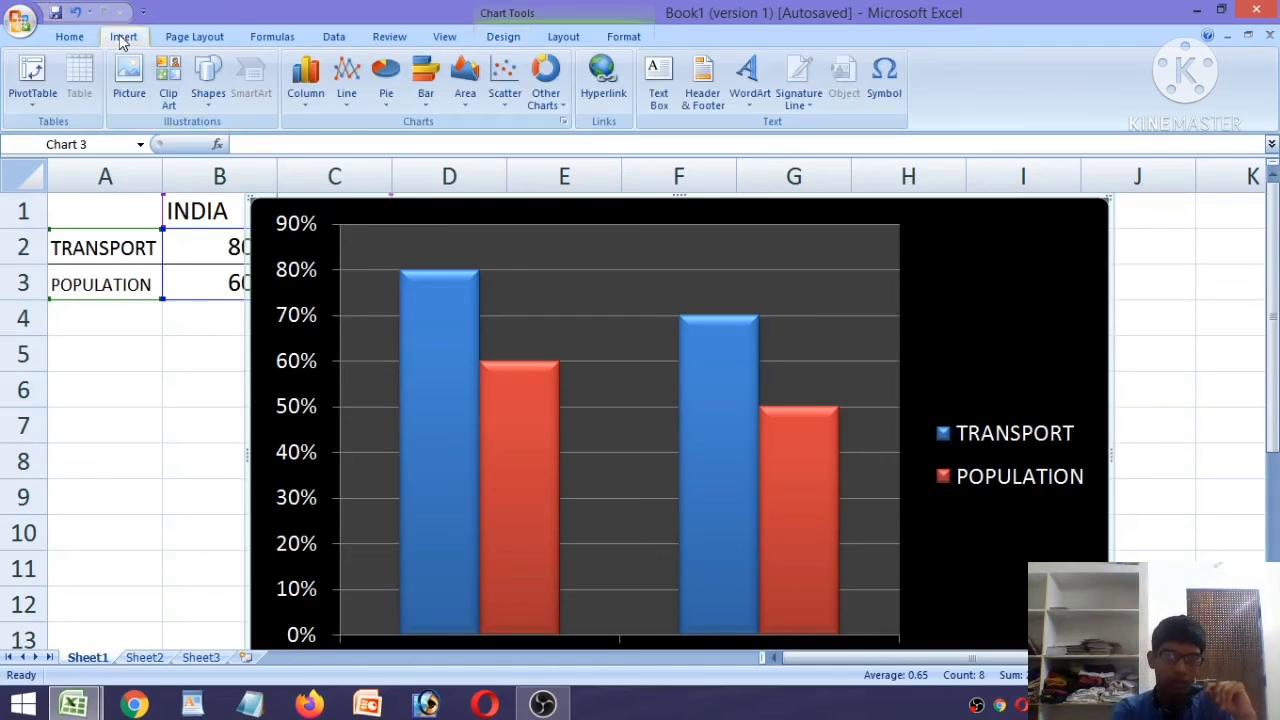